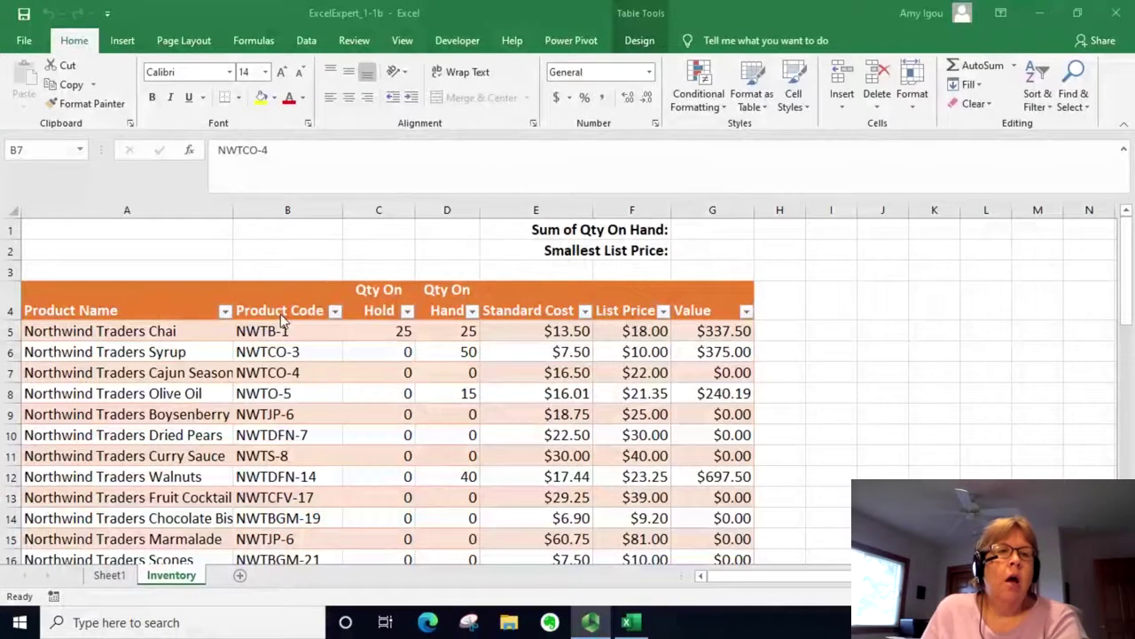
# Step: Enter =SUM(Inventory[Qty On Hand]) in G1 to total the Qty On Hand column, 1118
pyautogui.click(83, 153)
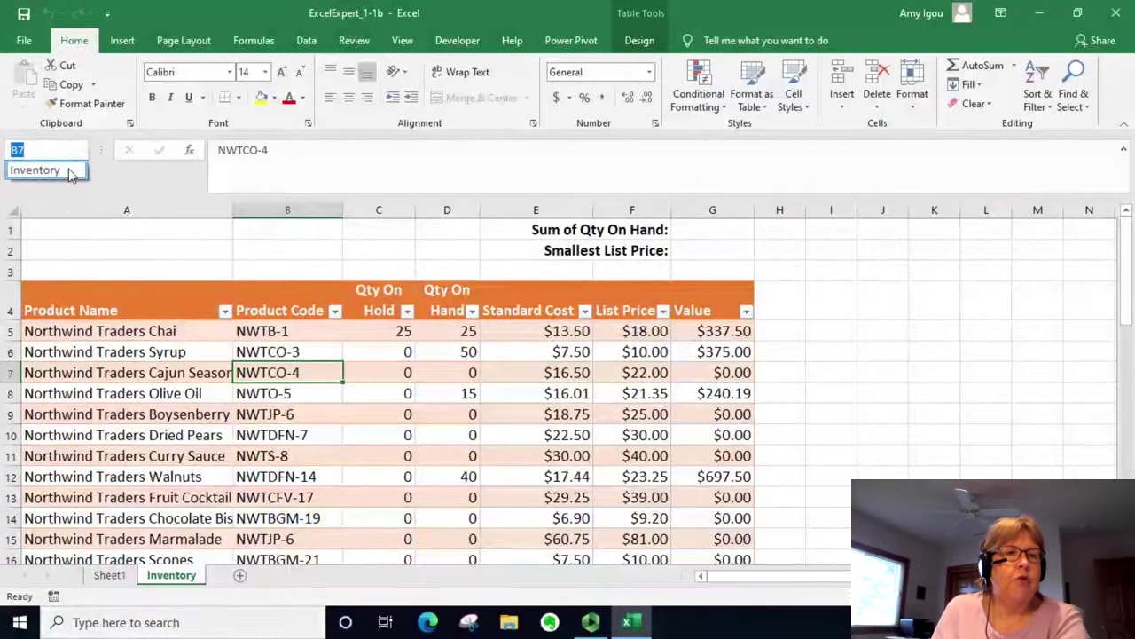
pyautogui.click(71, 171)
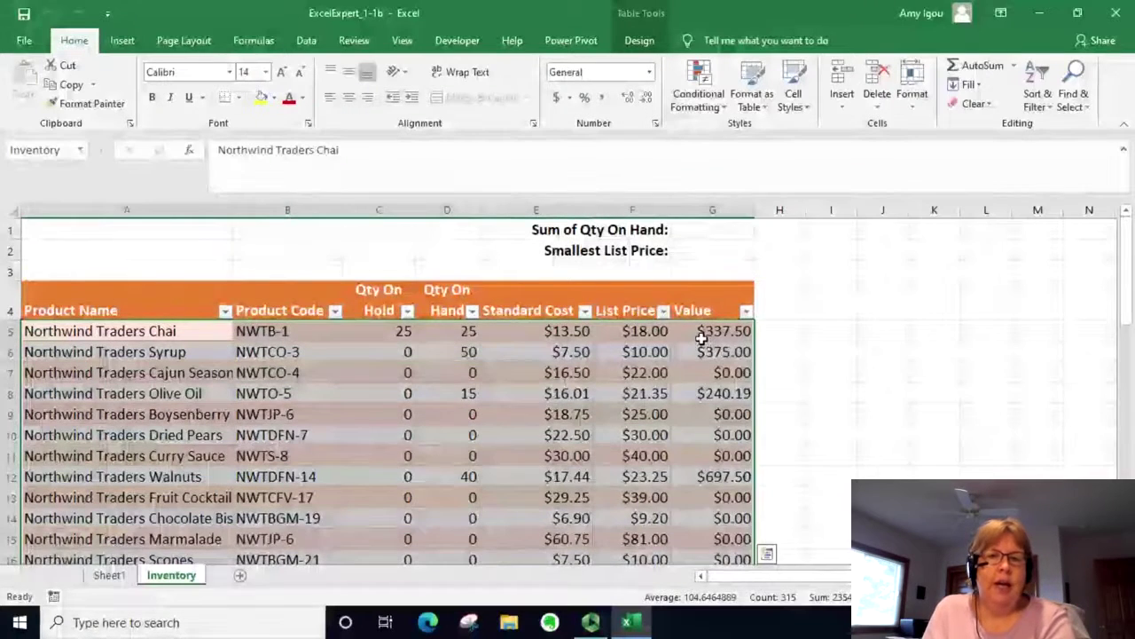
pyautogui.click(718, 232)
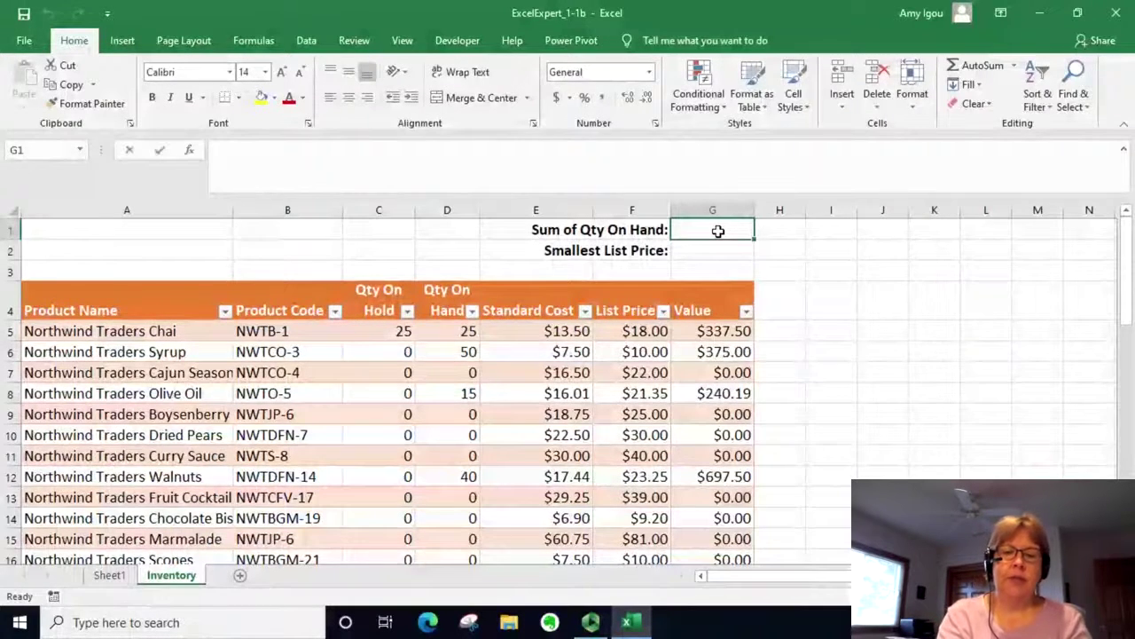
pyautogui.write('=sum')
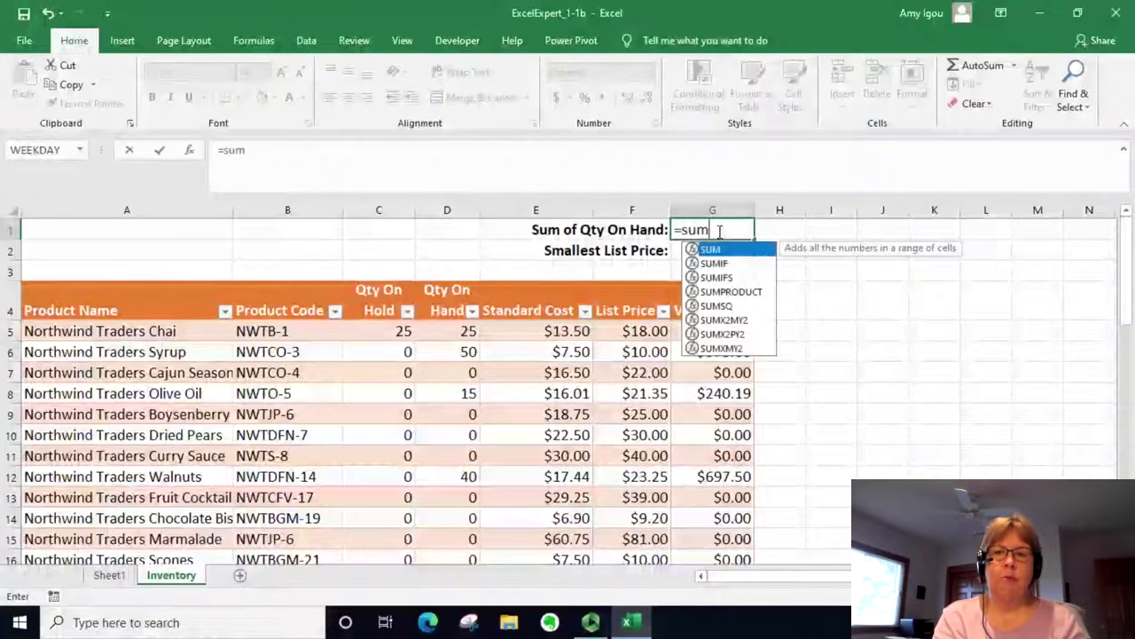
pyautogui.write('(in')
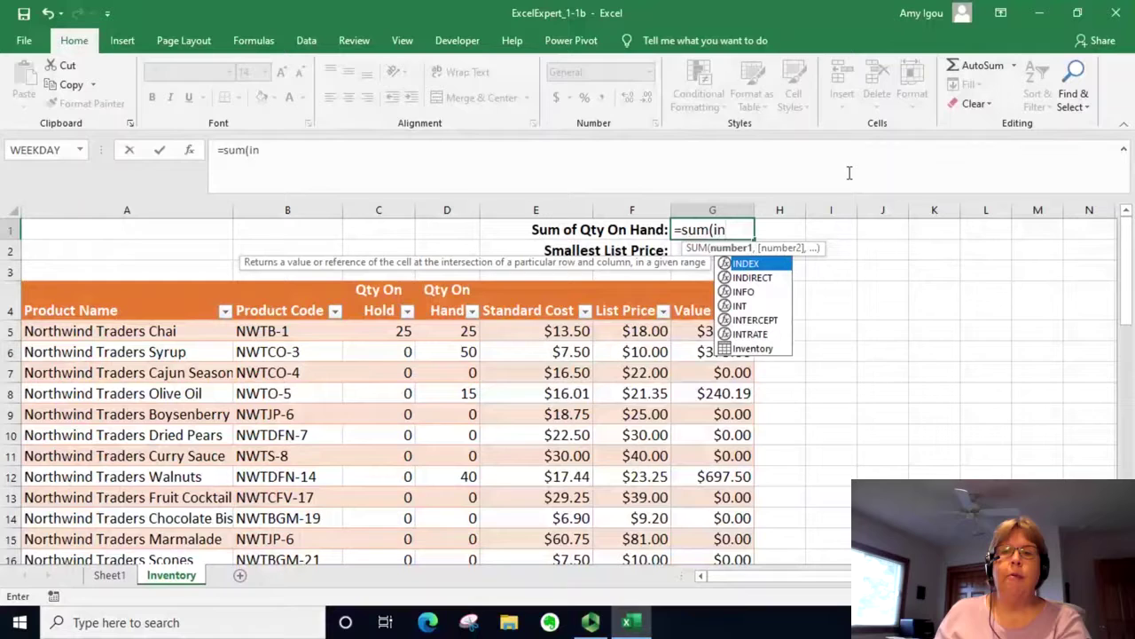
pyautogui.click(752, 348)
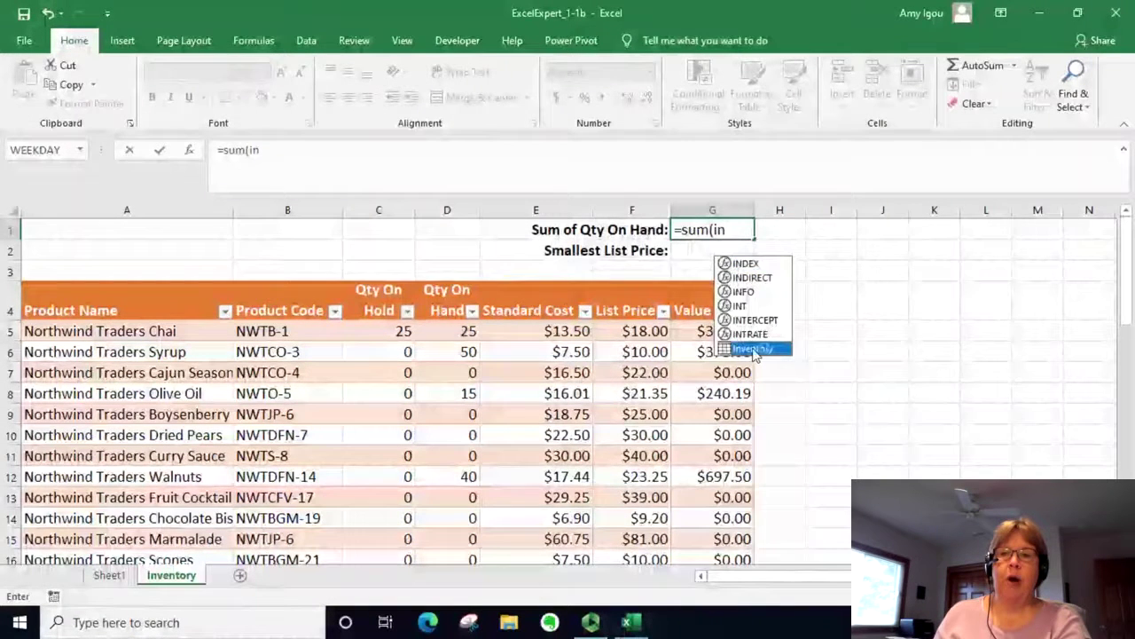
pyautogui.doubleClick(752, 349)
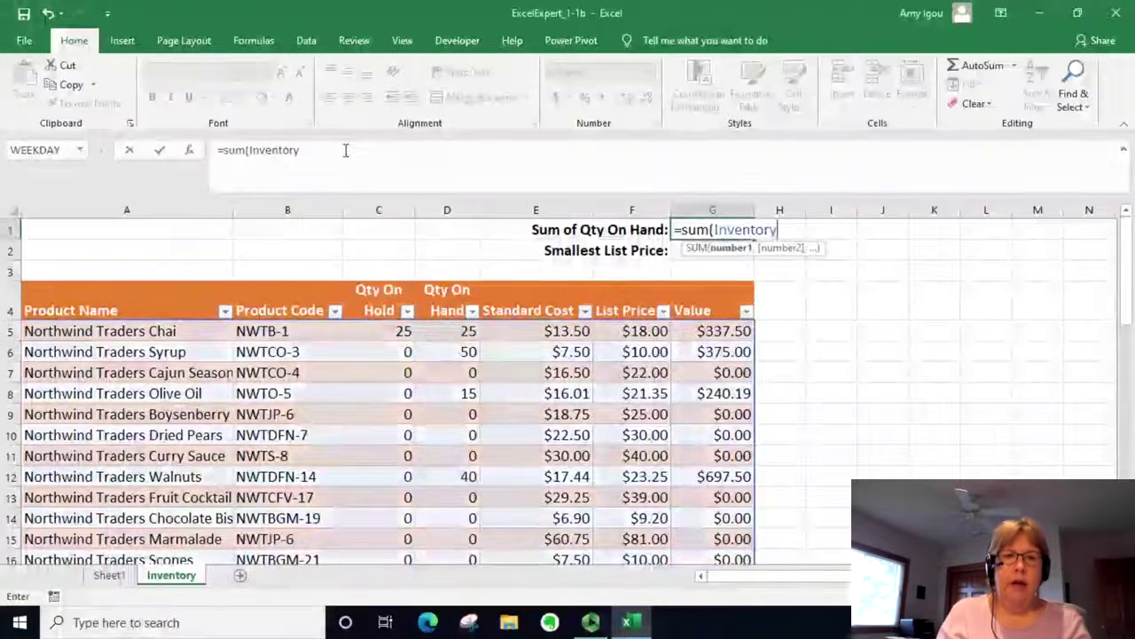
pyautogui.write('[')
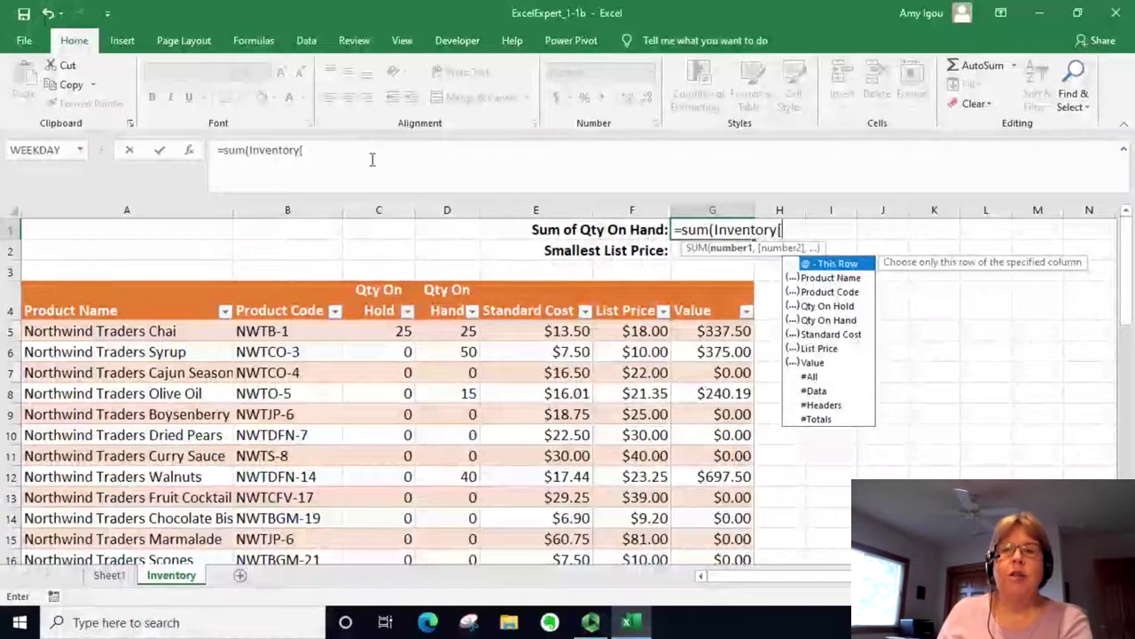
pyautogui.click(835, 323)
pyautogui.doubleClick(835, 322)
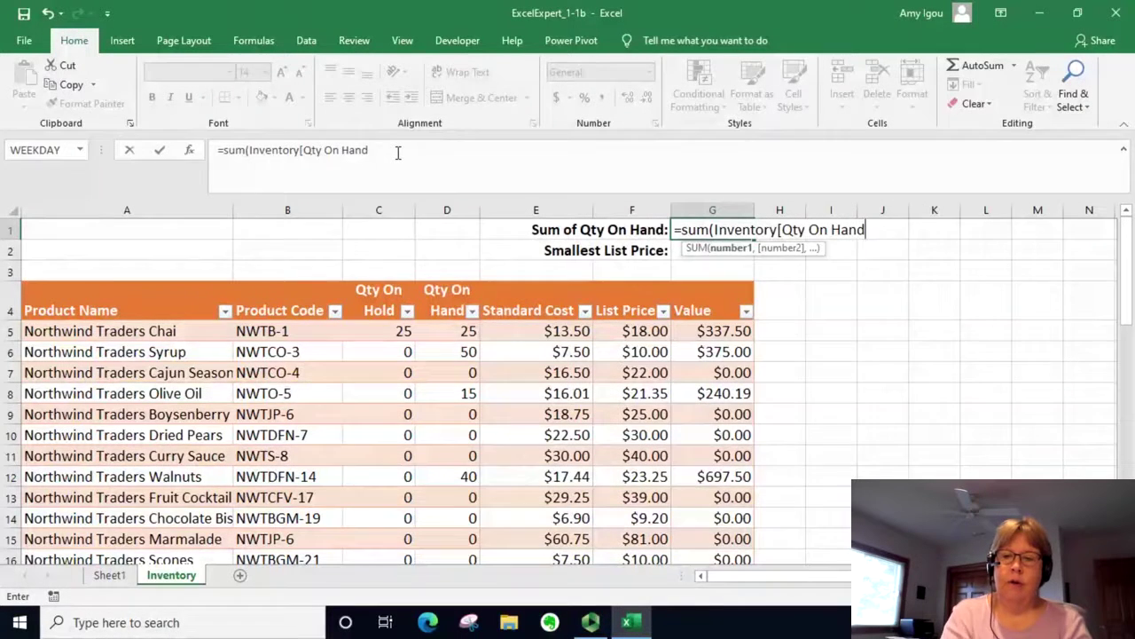
pyautogui.write(']')
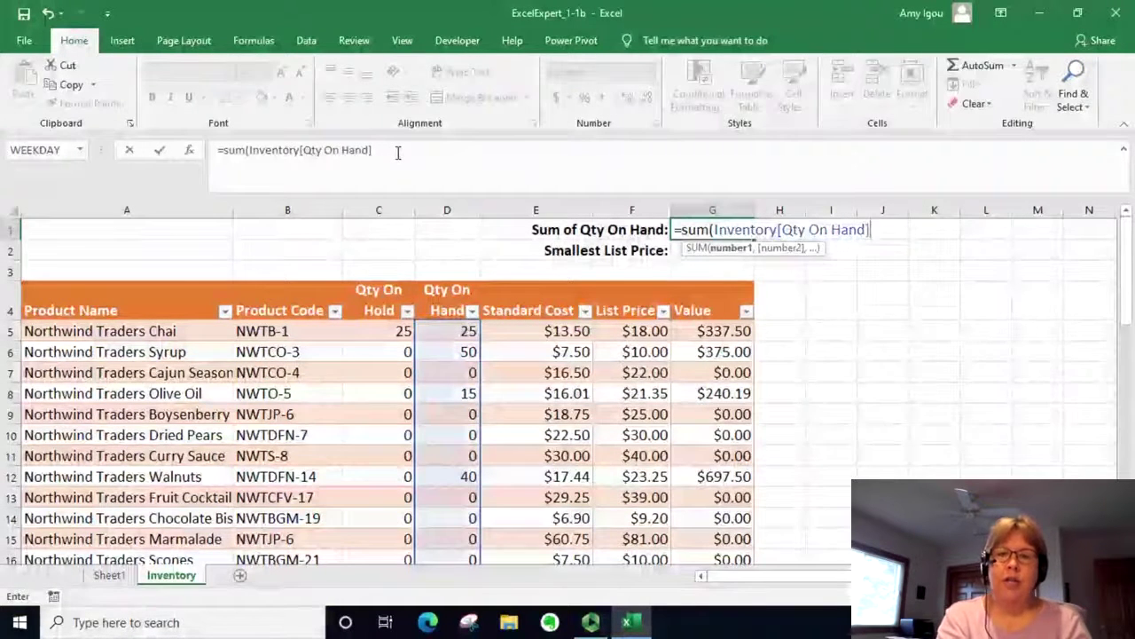
pyautogui.write(')')
pyautogui.press('Return')
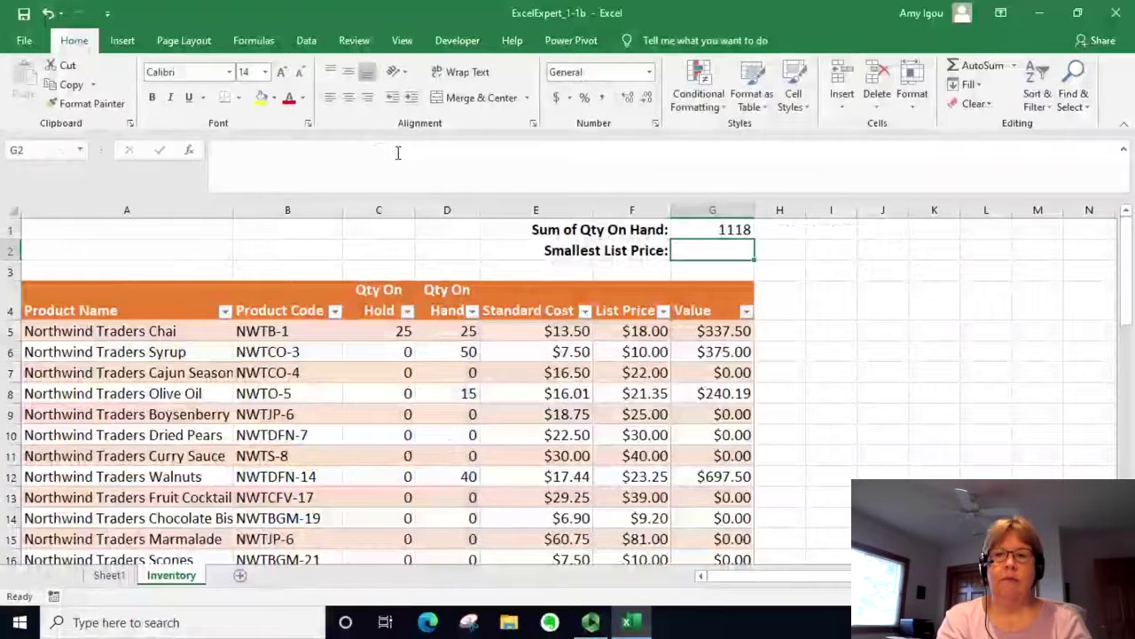
pyautogui.press('Up')
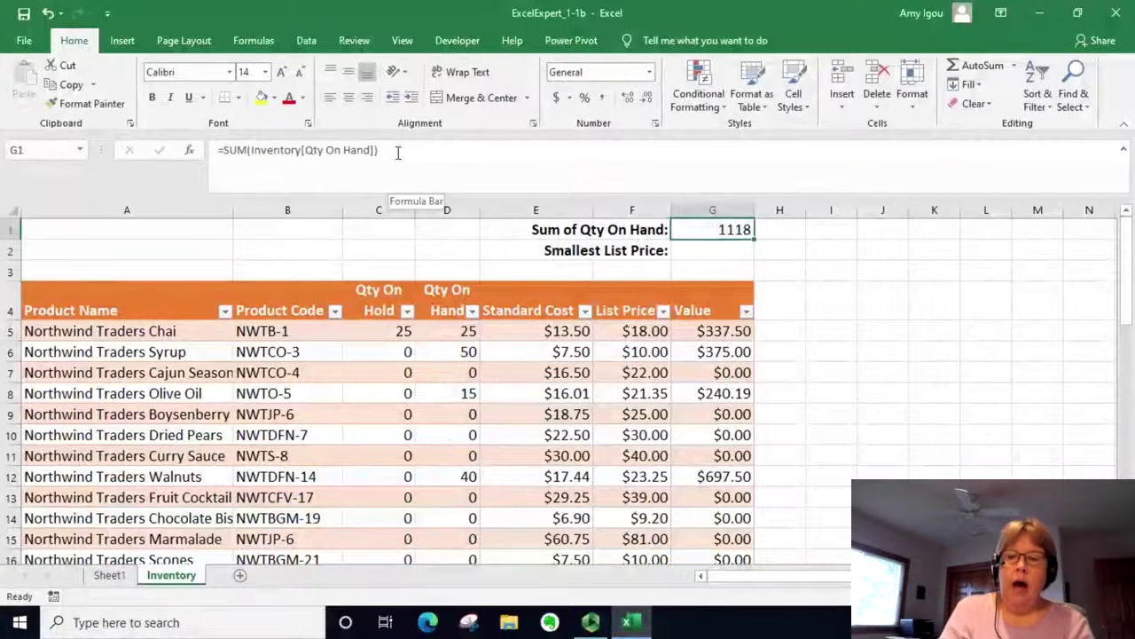
# Step: Enter a second SUM in H1 over the Qty On Hand range from D5 down
pyautogui.press('Right')
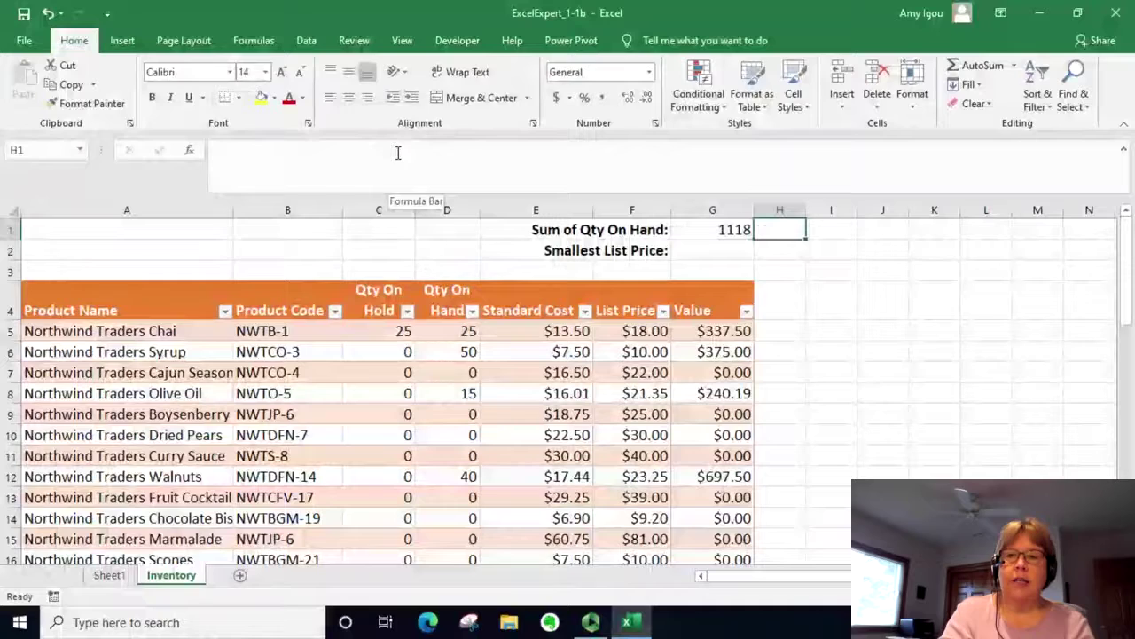
pyautogui.write('=sum(')
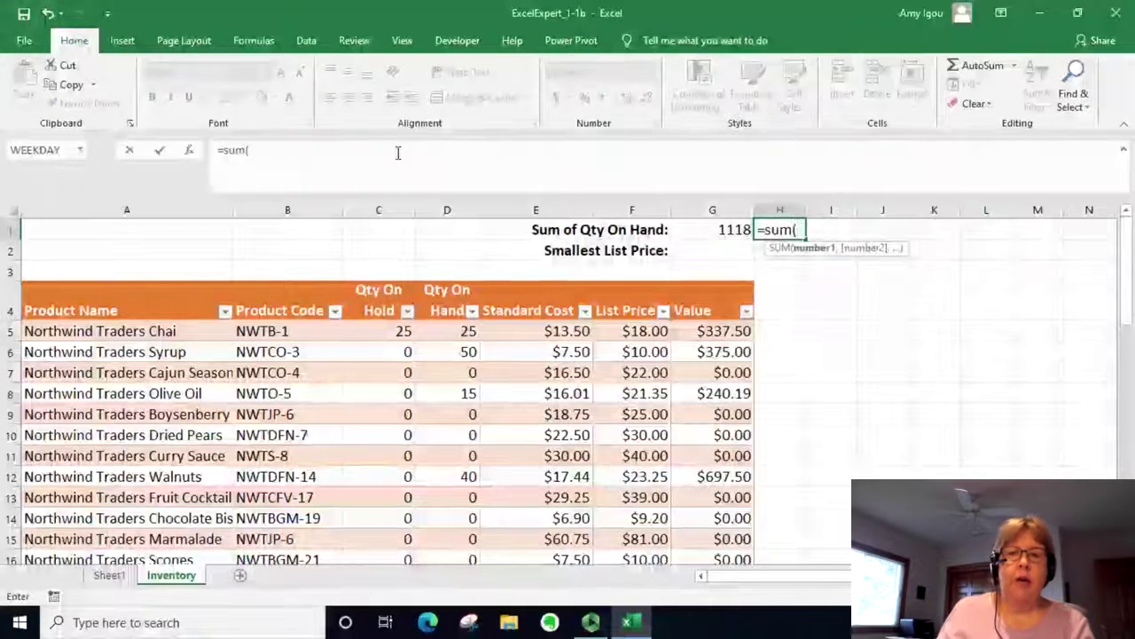
pyautogui.click(450, 330)
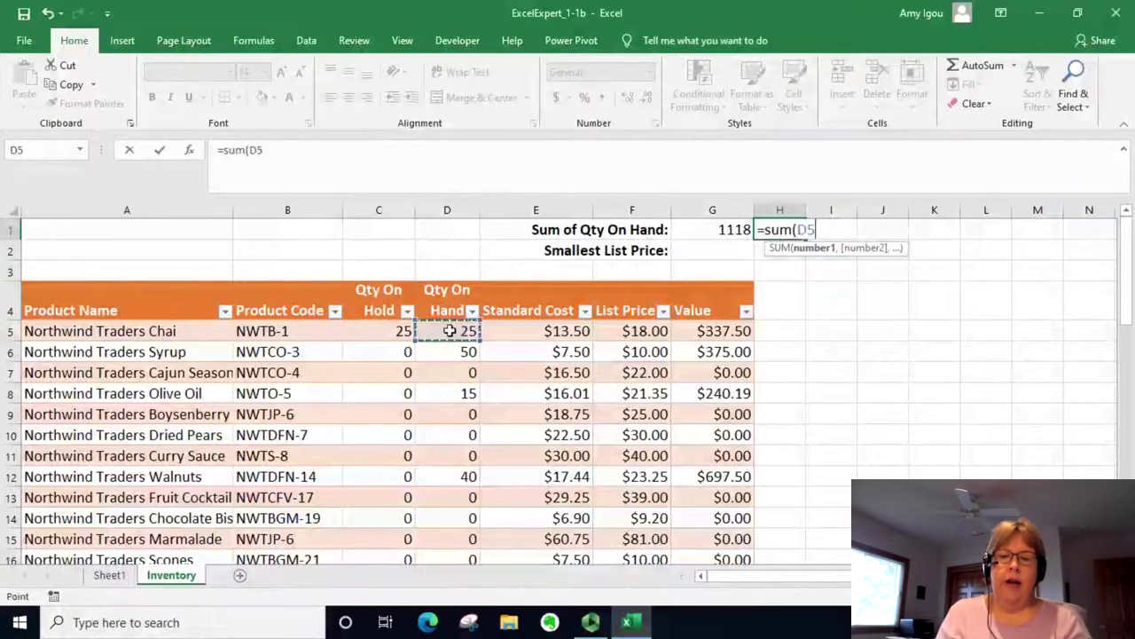
pyautogui.hotkey('ctrl', 'shift', 'Down')
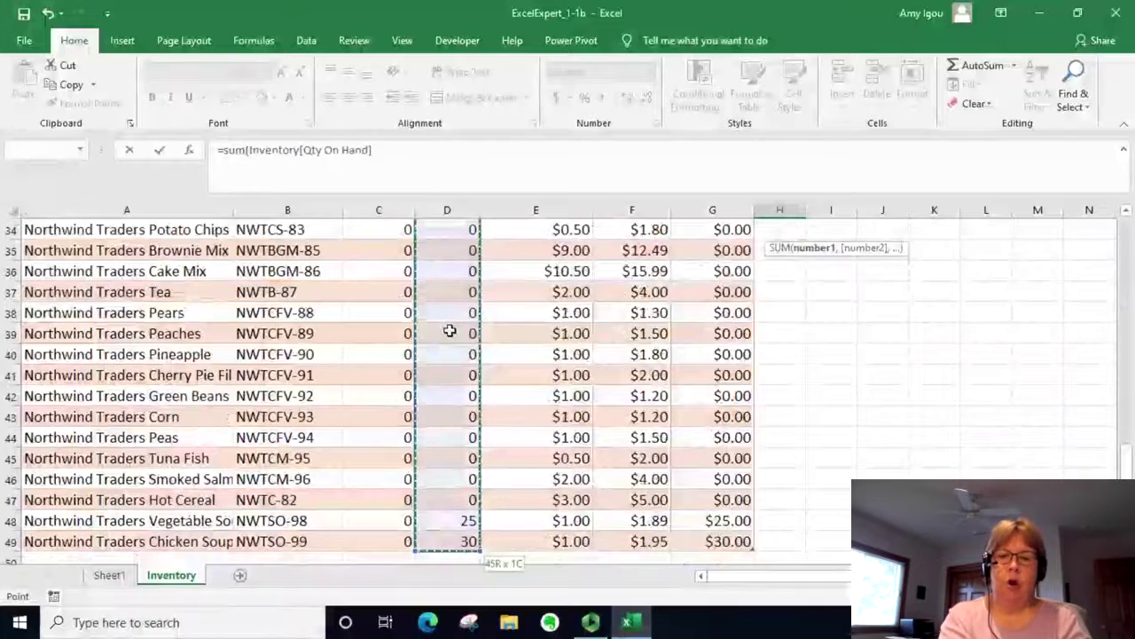
pyautogui.write(')')
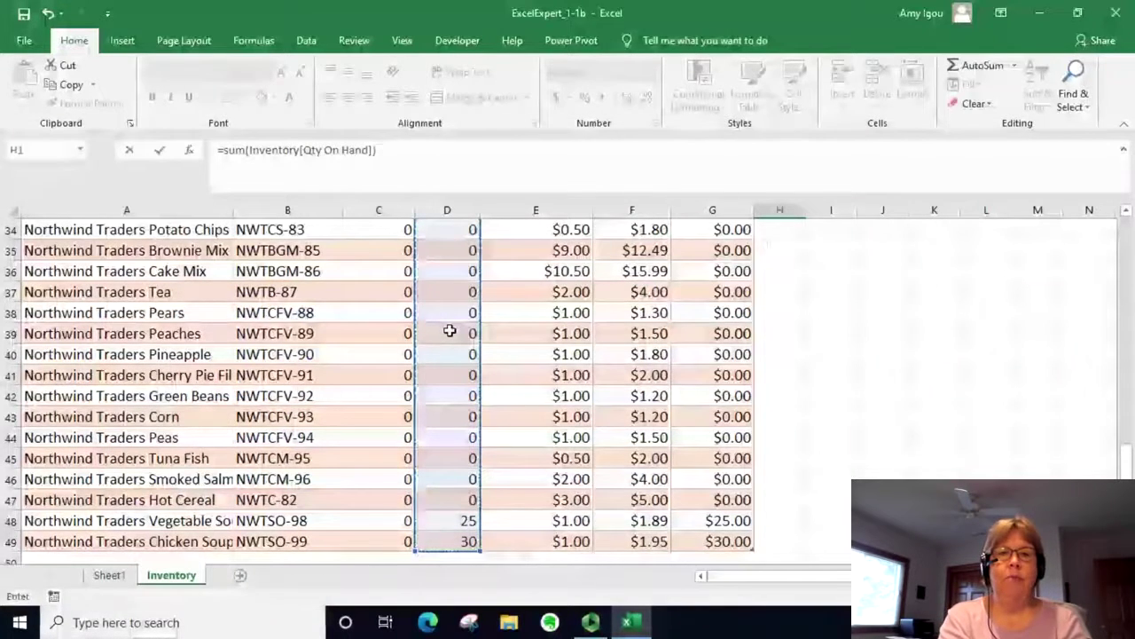
pyautogui.press('Return')
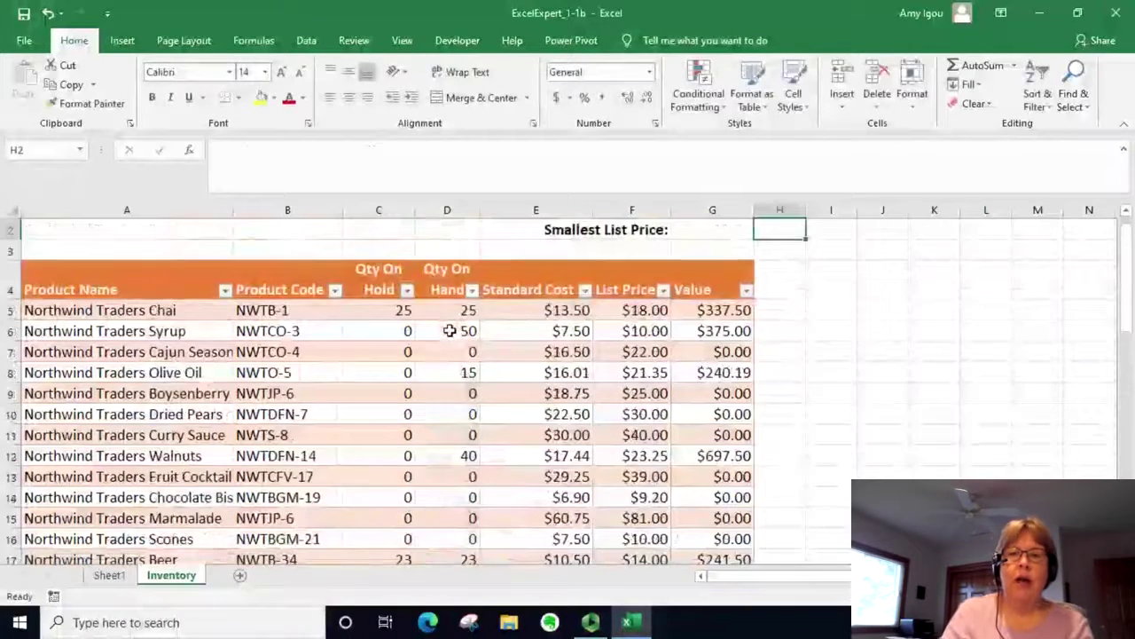
# Step: Compare the G1 and H1 formulas and delete the duplicate total in H1
pyautogui.press('Left')
pyautogui.press('Up')
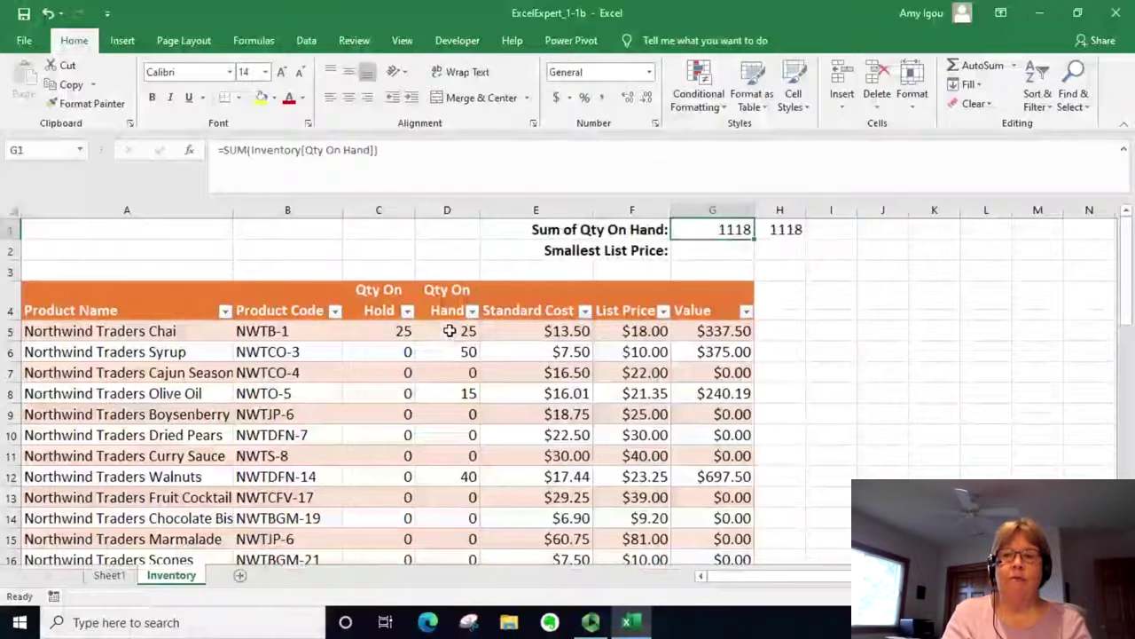
pyautogui.press('Right')
pyautogui.press('Left')
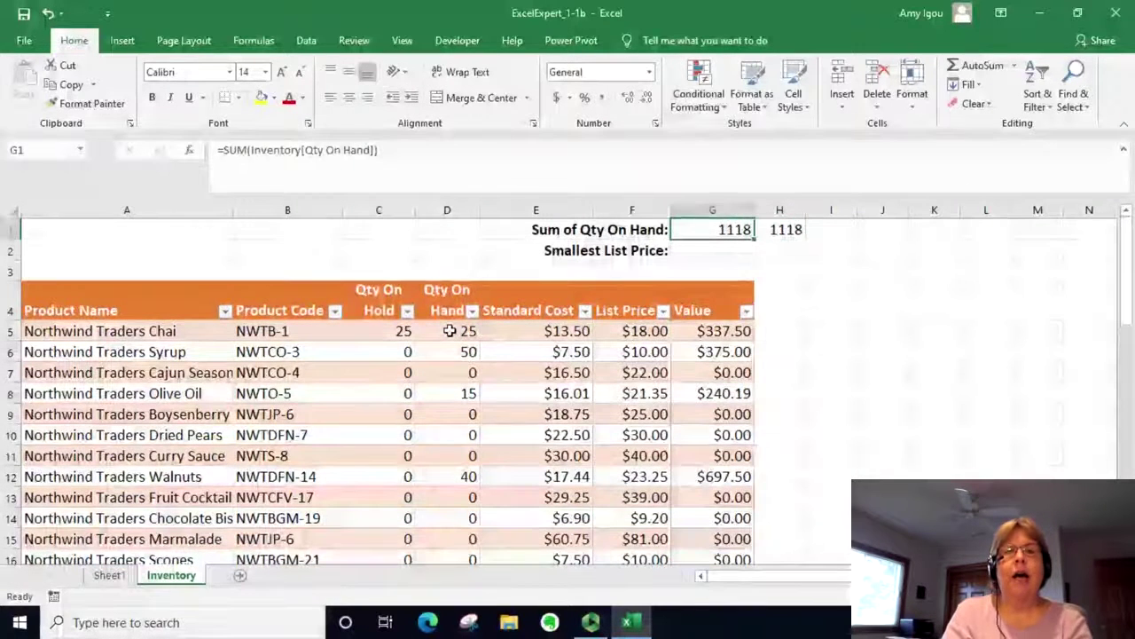
pyautogui.press('Right')
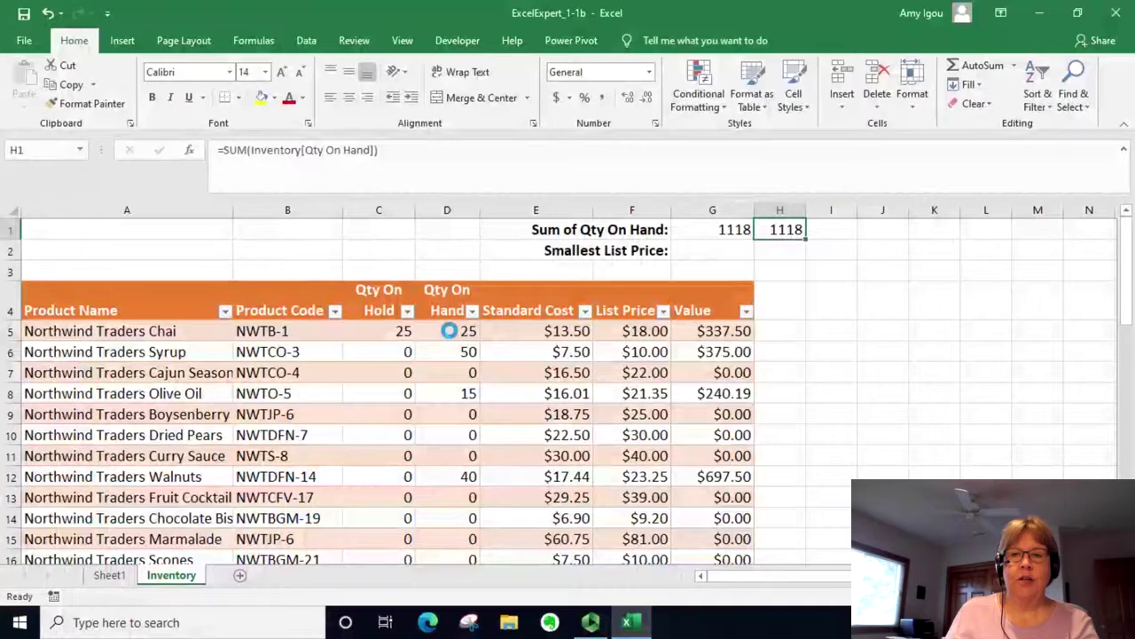
pyautogui.press('Delete')
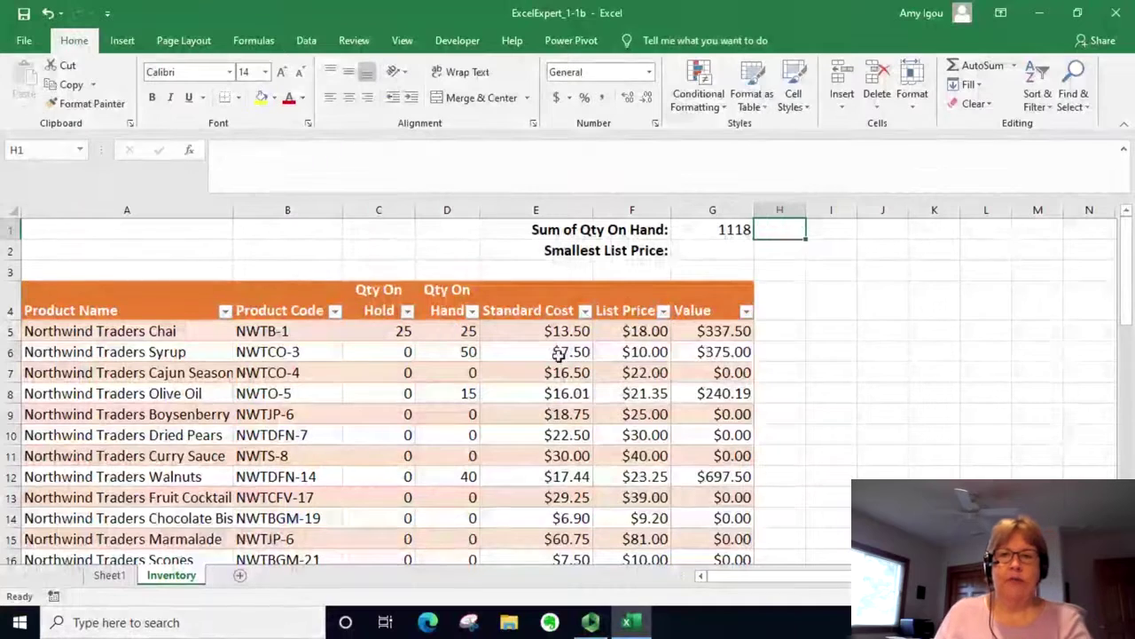
# Step: Enter =MIN(Inventory[List Price]) in G2 to find the lowest list price
pyautogui.click(710, 252)
pyautogui.write('=')
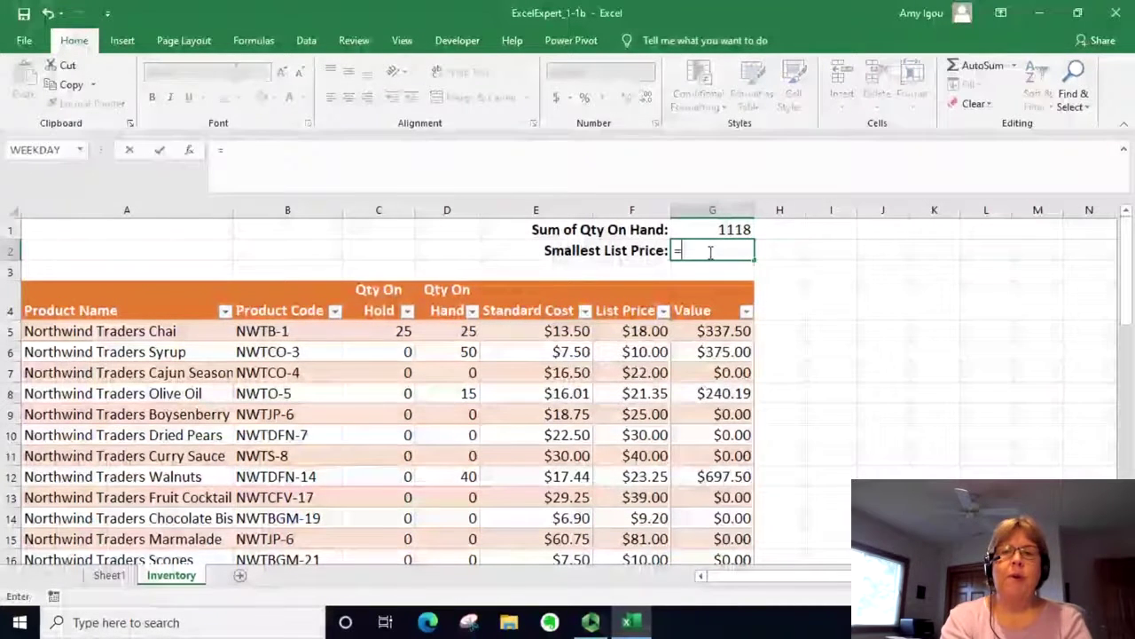
pyautogui.write('min')
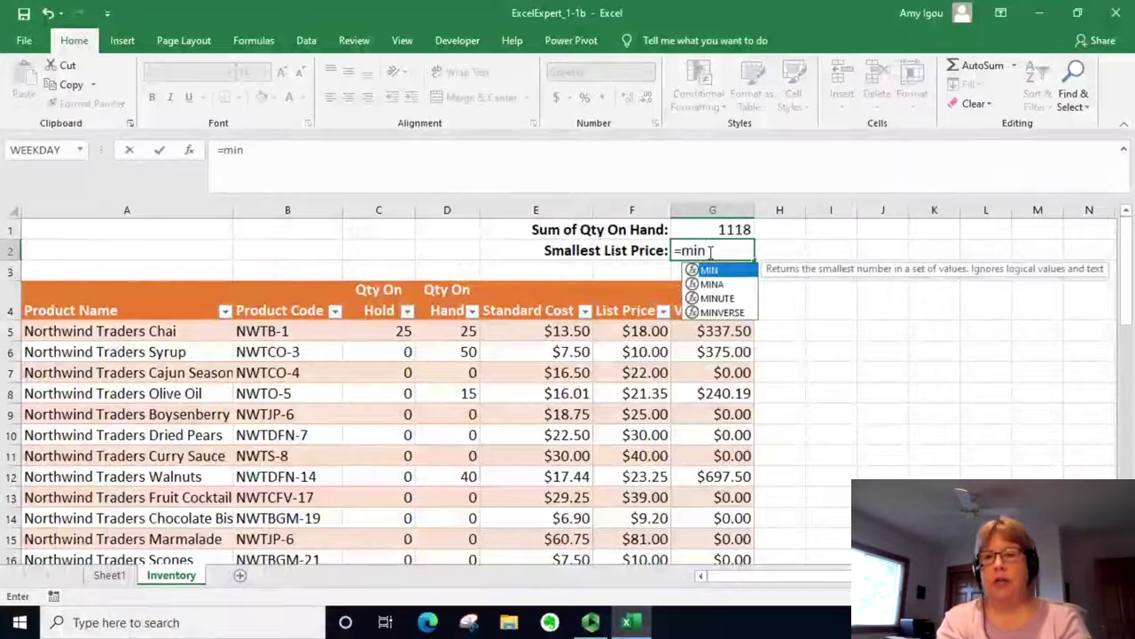
pyautogui.write('(')
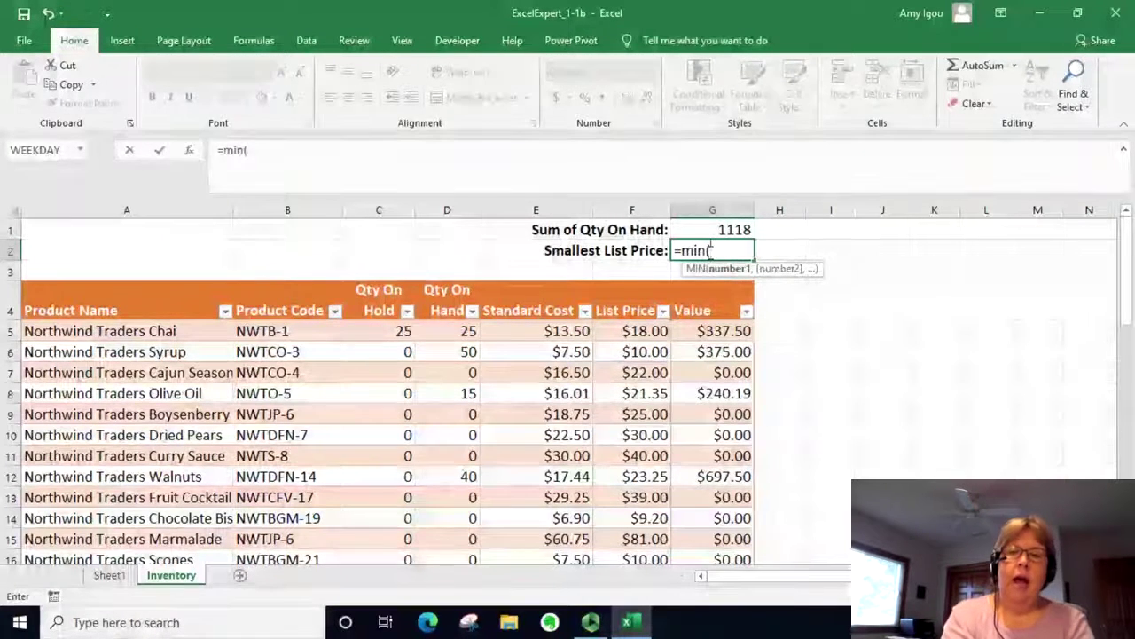
pyautogui.click(636, 333)
pyautogui.hotkey('ctrl', 'shift', 'Down')
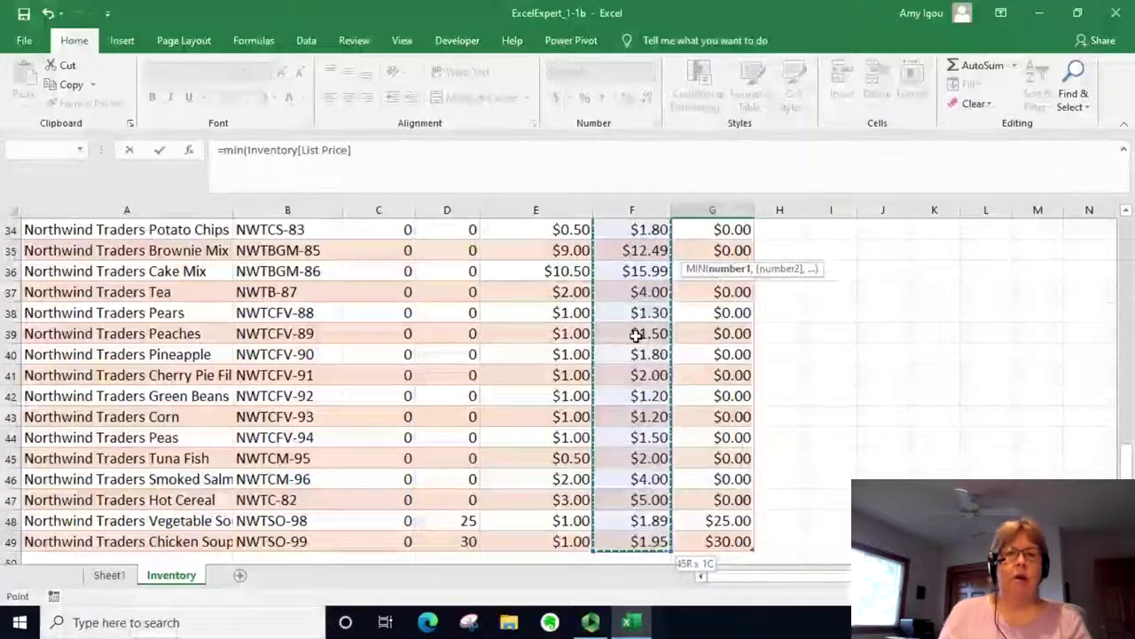
pyautogui.click(404, 155)
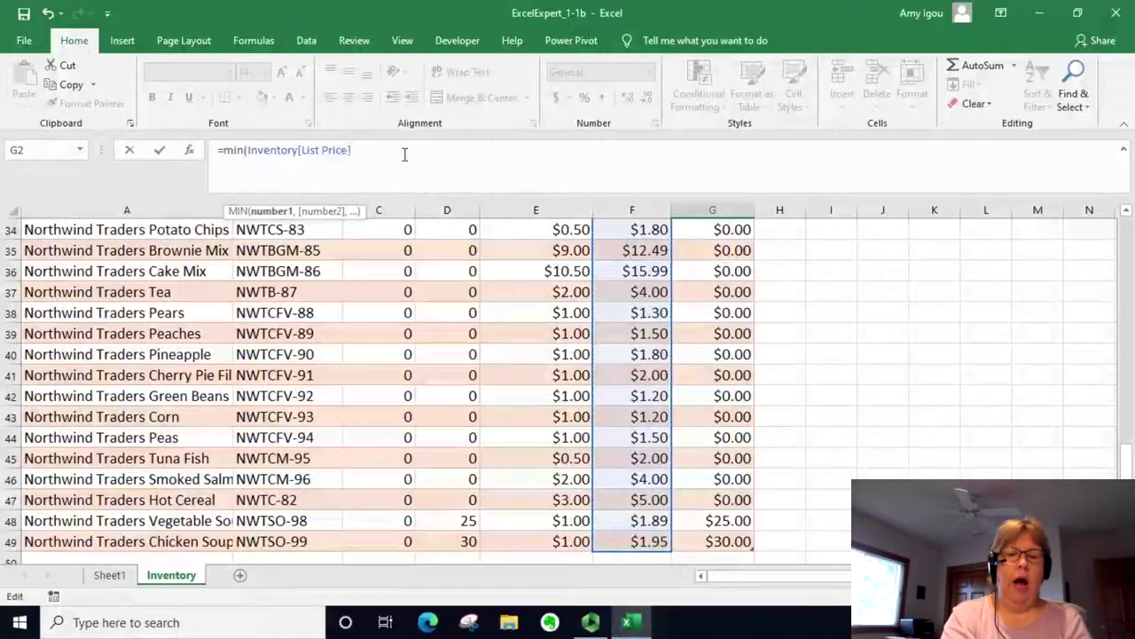
pyautogui.write(')')
pyautogui.press('Return')
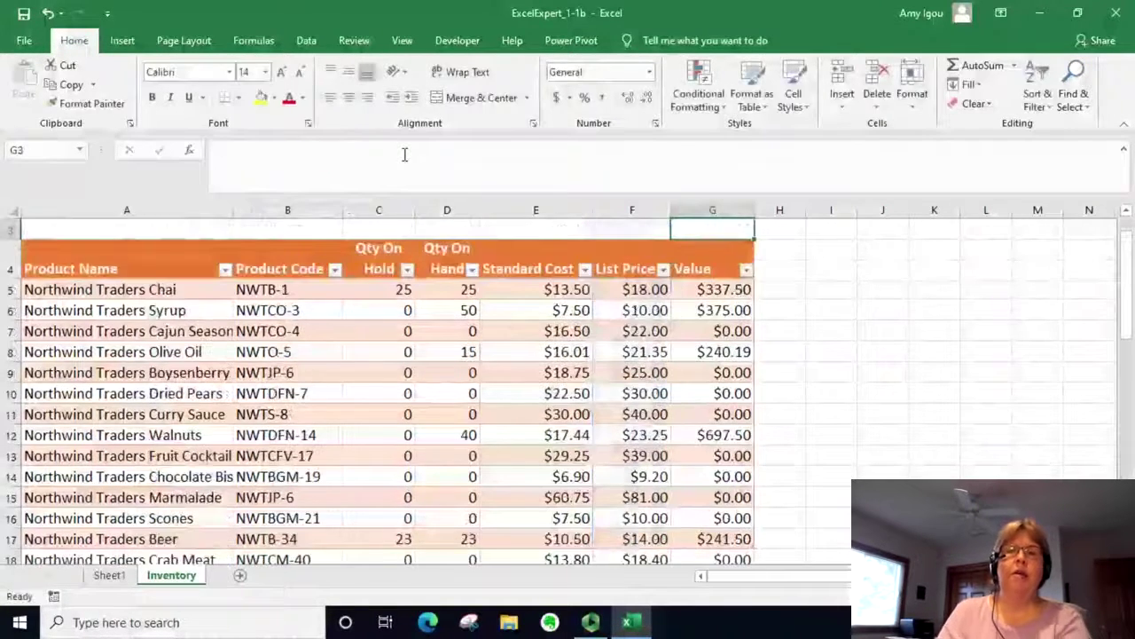
# Step: Format the G2 minimum price as Accounting currency, showing $ 1.20
pyautogui.press('Up')
pyautogui.press('Up')
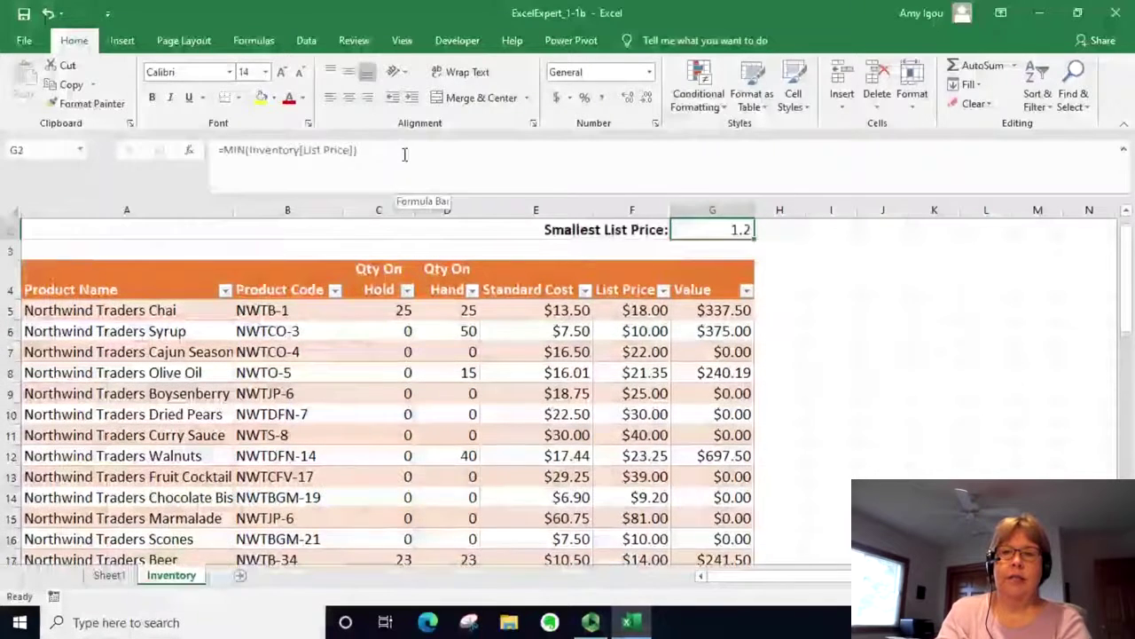
pyautogui.press('Down')
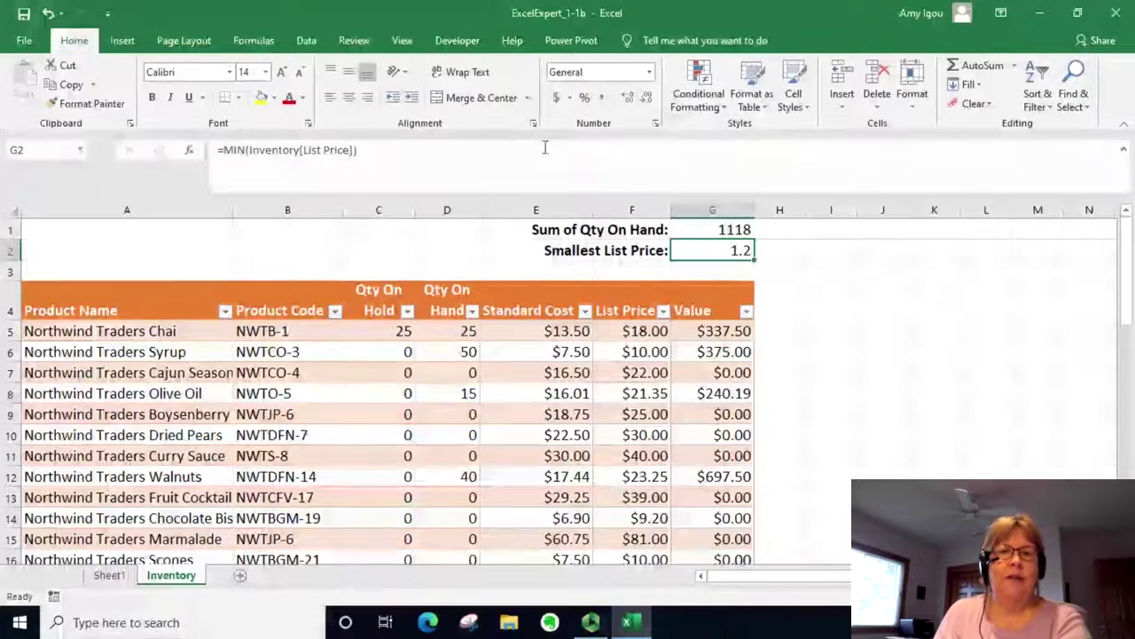
pyautogui.click(583, 99)
pyautogui.click(556, 97)
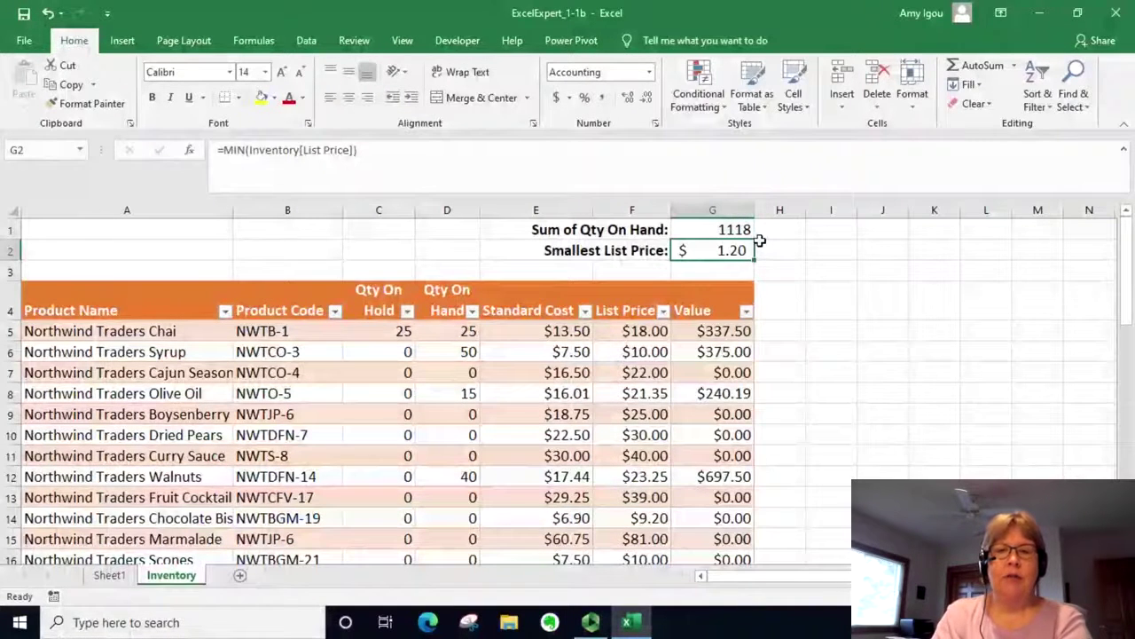
# Step: Type the heading 'Discount' in H4 so the Inventory table expands to column H
pyautogui.click(771, 297)
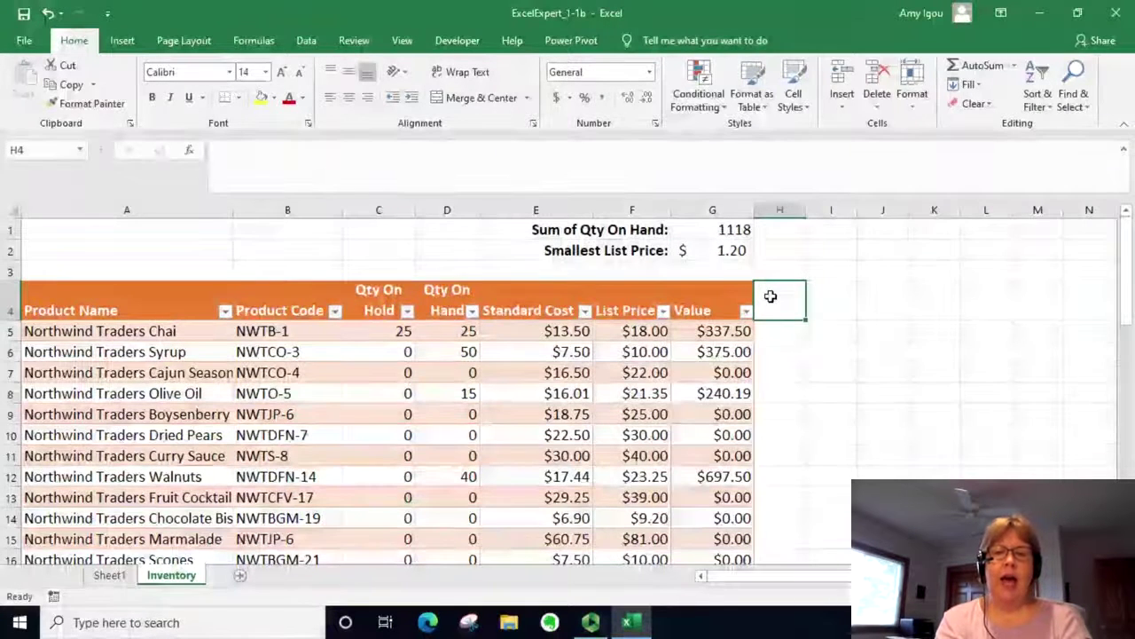
pyautogui.doubleClick(772, 296)
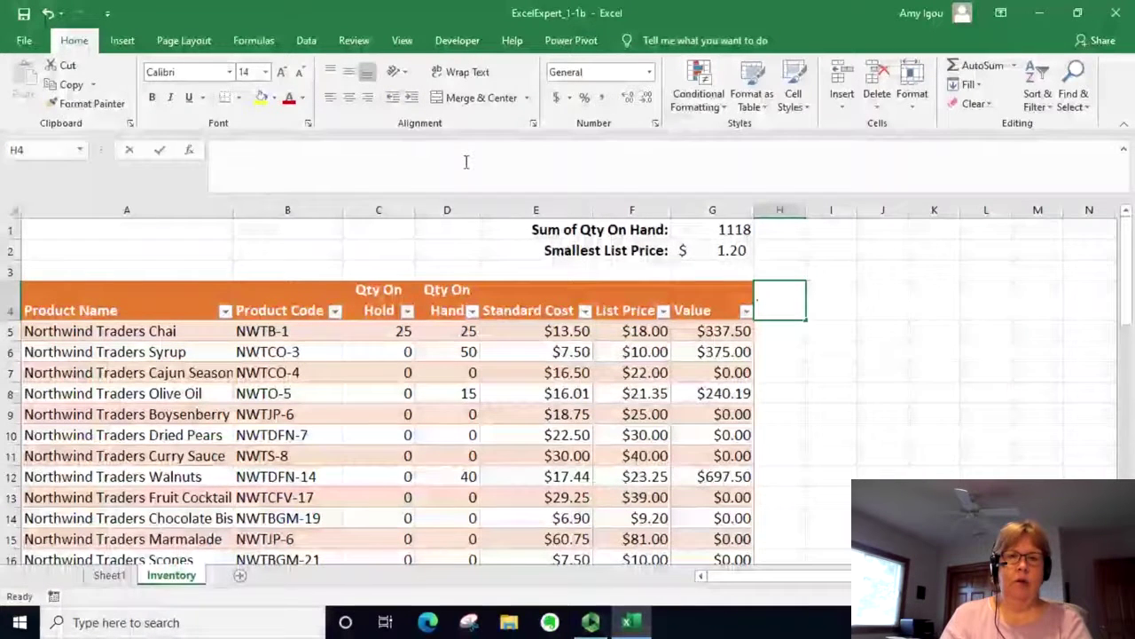
pyautogui.write('Discount')
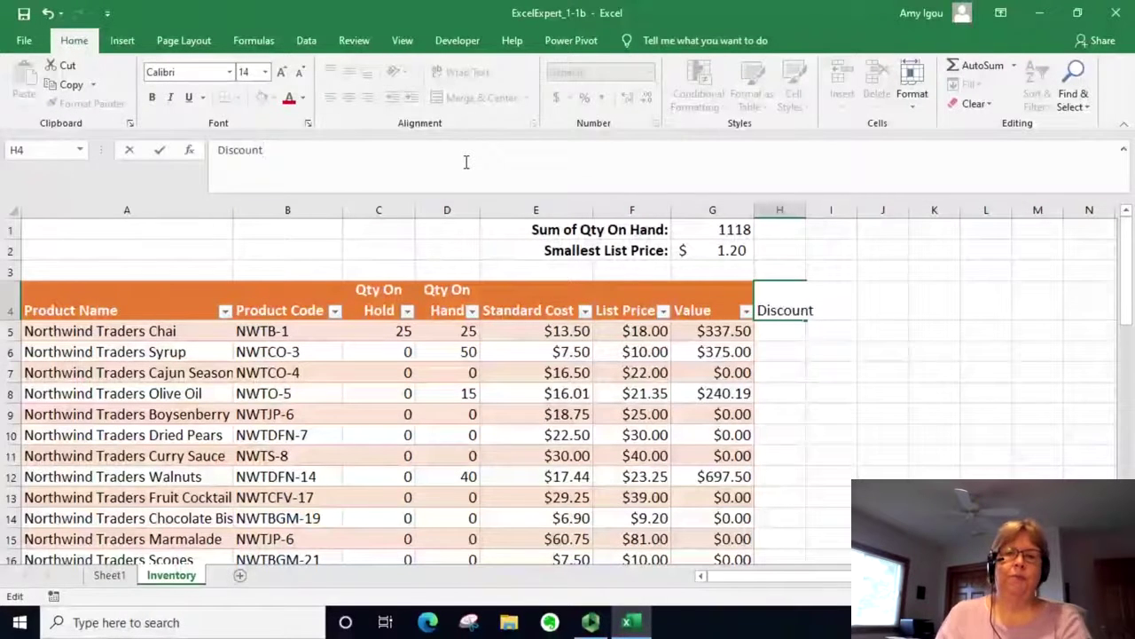
pyautogui.press('Return')
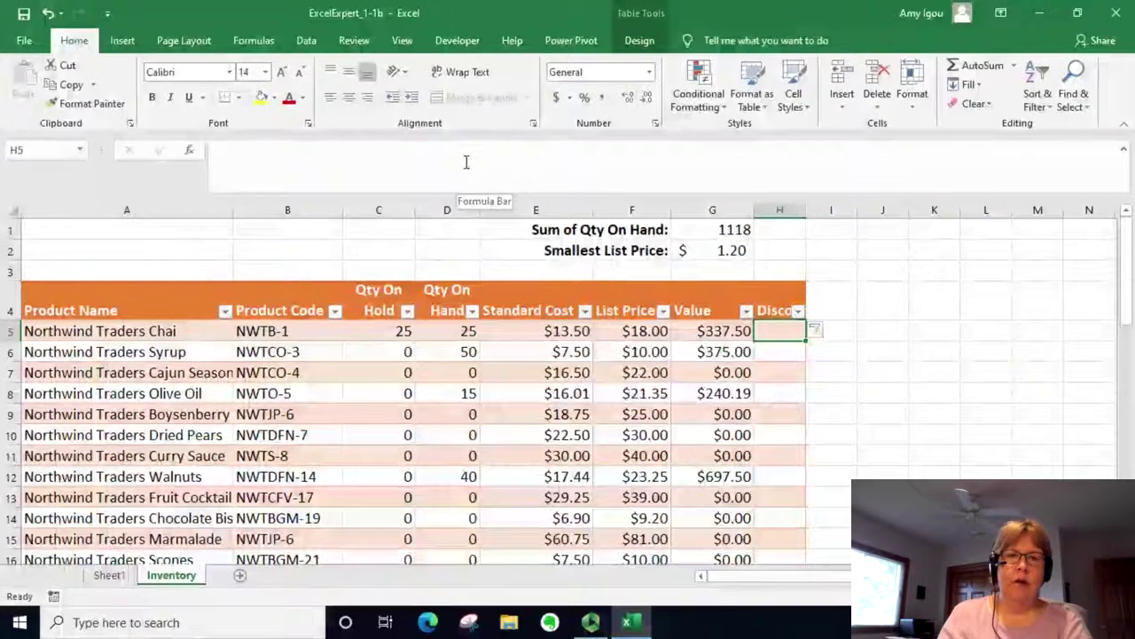
# Step: Enter =[@[List Price]]*.75 in H5 to fill the Discount column, showing $13.50 for Chai
pyautogui.write('=')
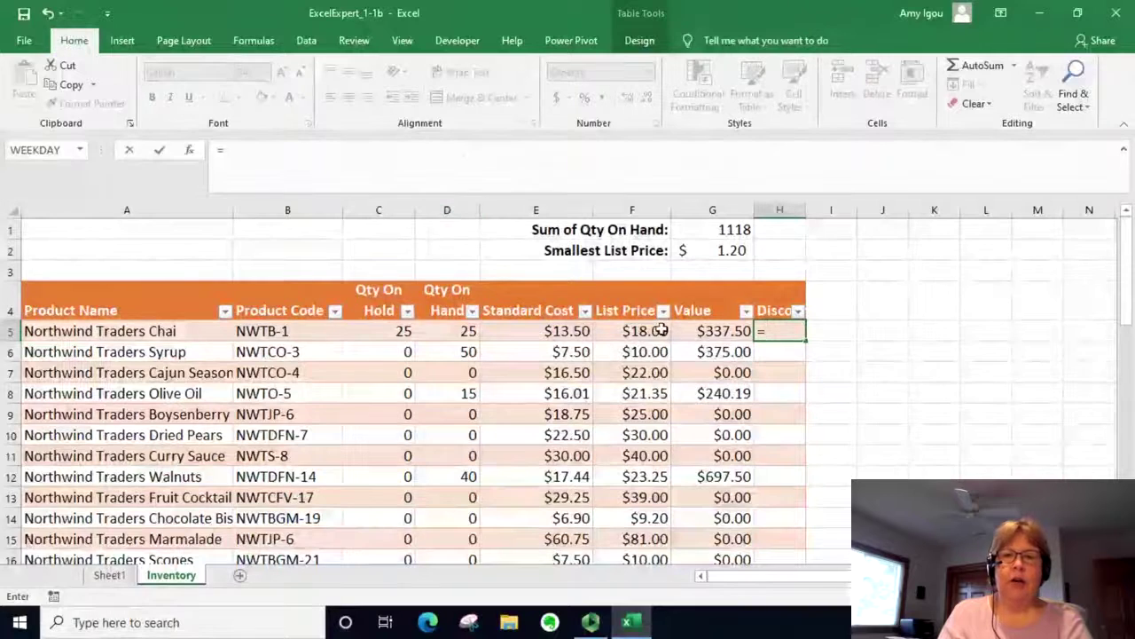
pyautogui.click(661, 330)
pyautogui.write('*')
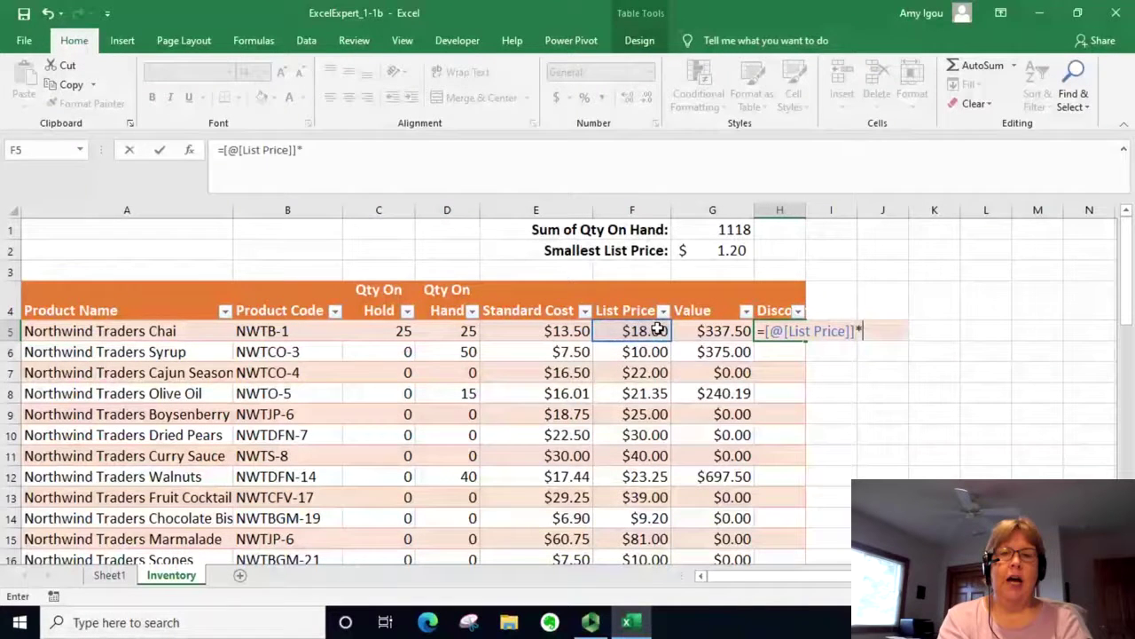
pyautogui.write('.75')
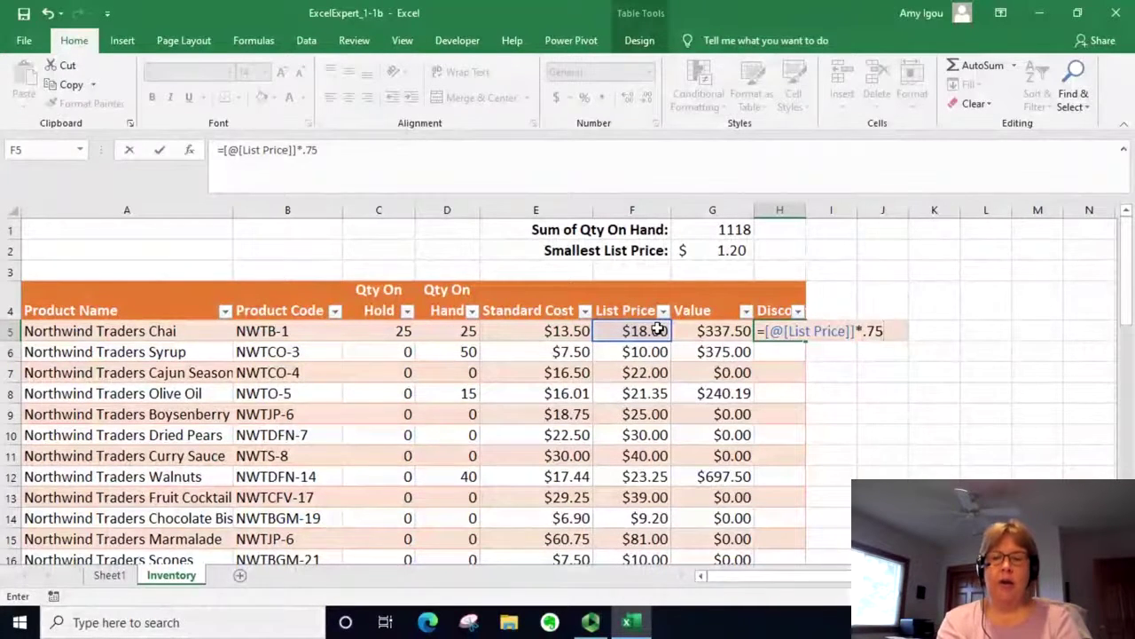
pyautogui.press('Return')
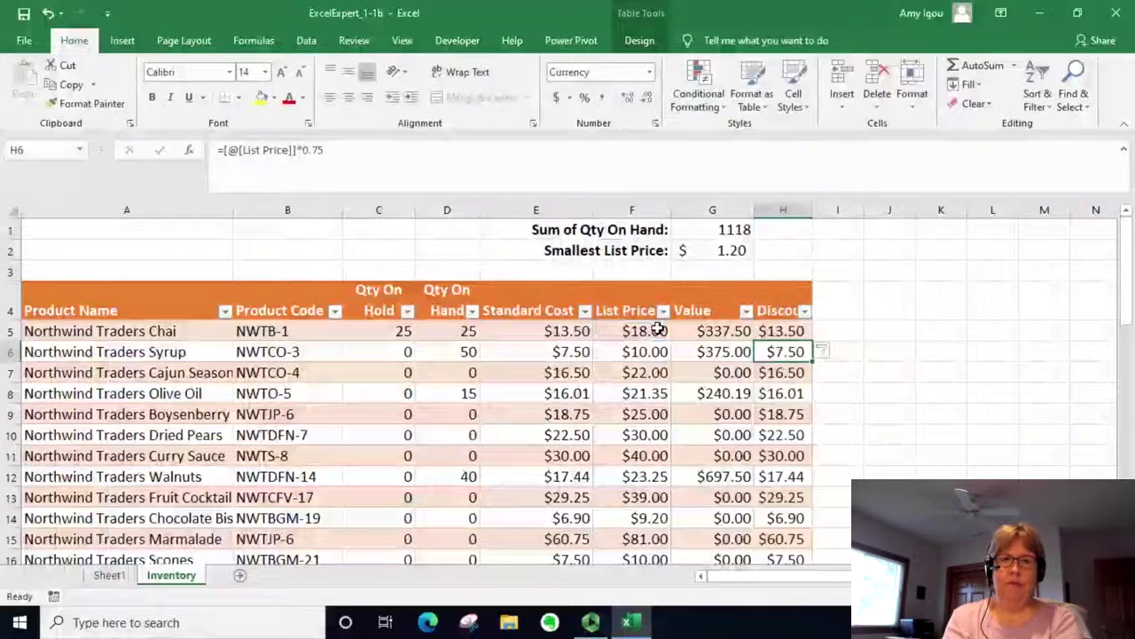
pyautogui.press('Up')
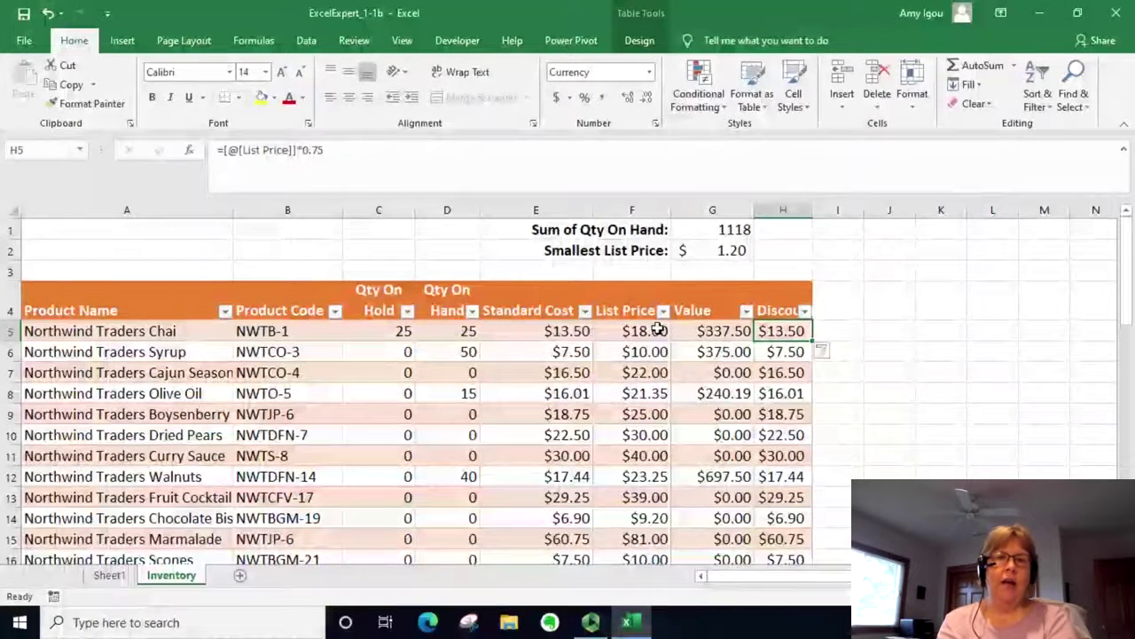